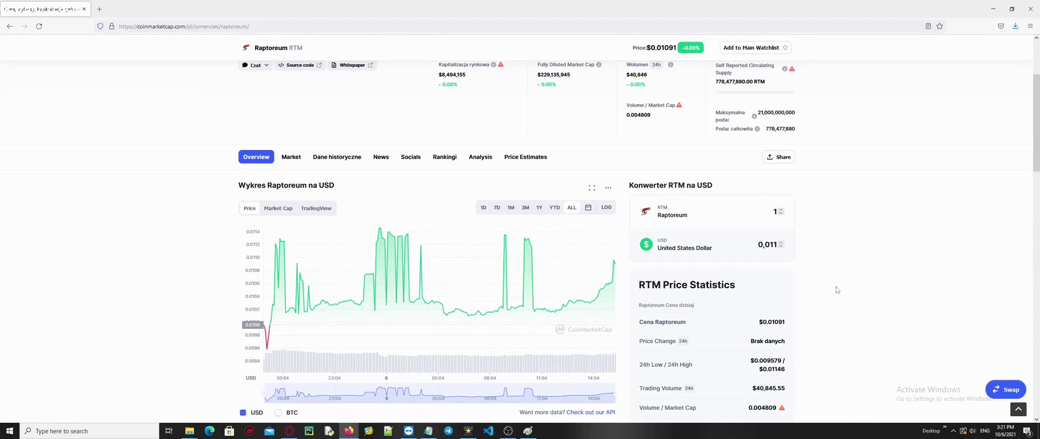
# Scan the Raptoreum CoinMarketCap page and show its list of exchange markets.
pyautogui.scroll(-3, 940, 360)
pyautogui.scroll(-5, 920, 349)
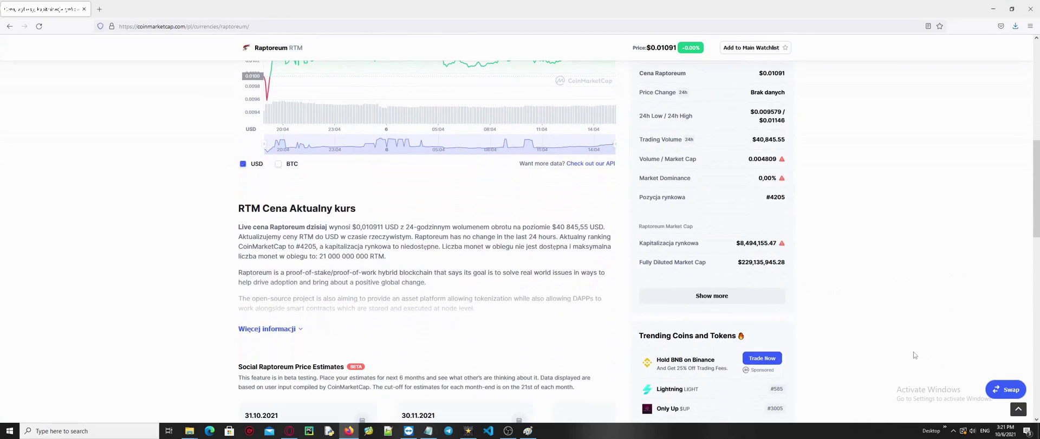
pyautogui.scroll(-5, 894, 334)
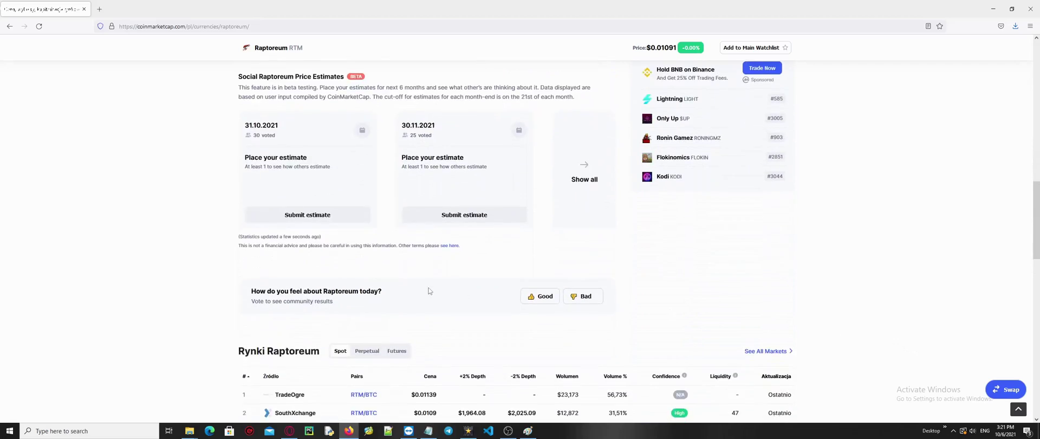
pyautogui.scroll(7, 421, 287)
pyautogui.scroll(5, 420, 287)
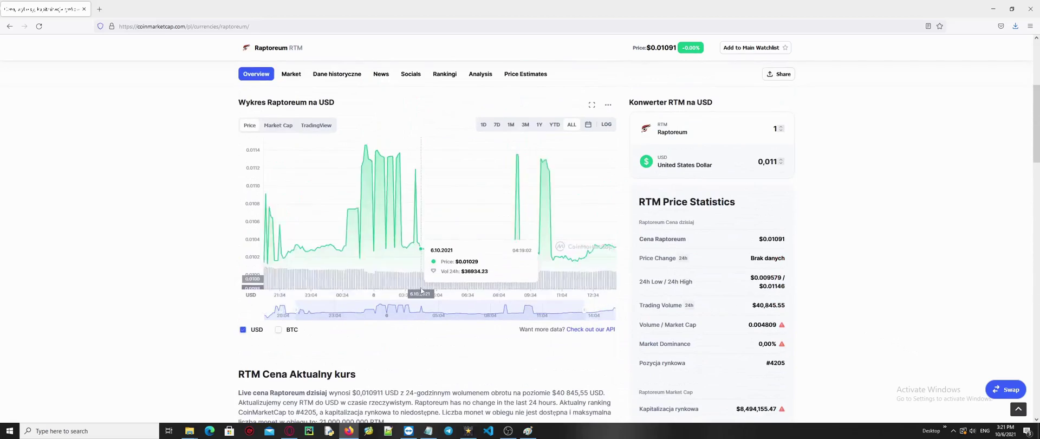
pyautogui.scroll(4, 816, 258)
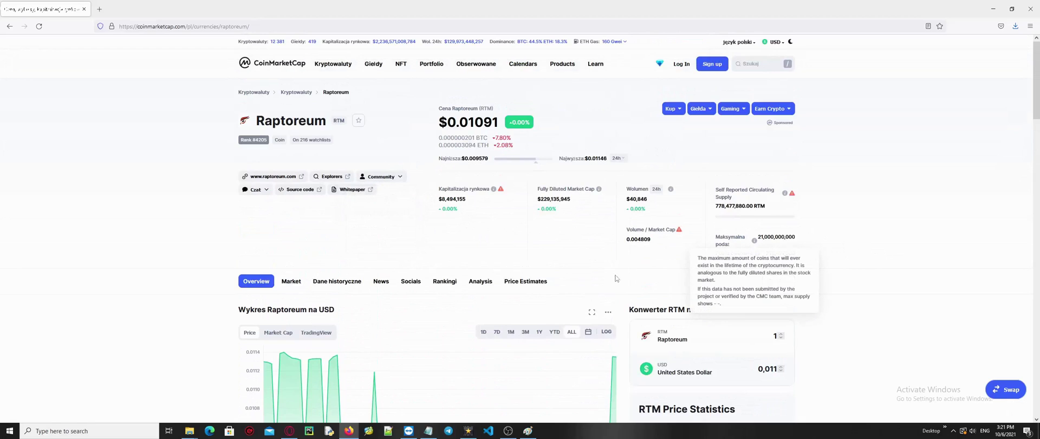
pyautogui.click(290, 280)
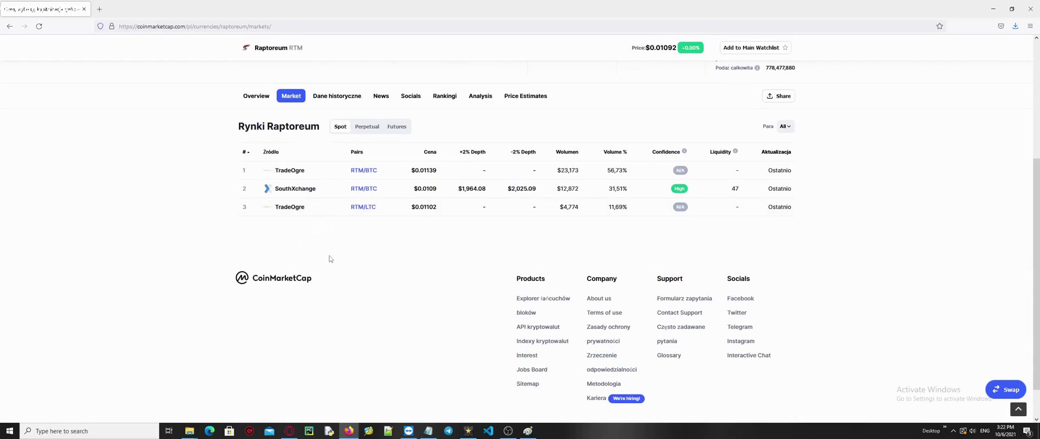
pyautogui.scroll(3, 850, 236)
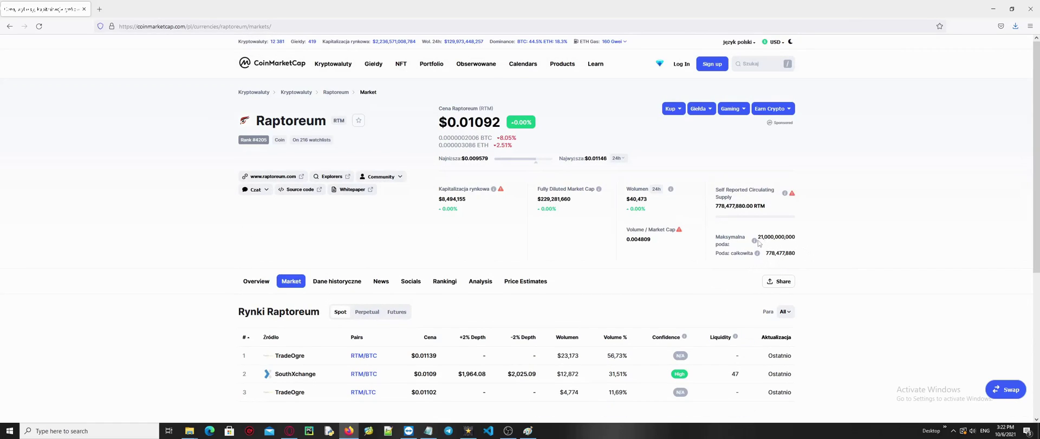
# Open the project's Twitter link from the Community menu in a new tab and switch to it.
pyautogui.moveTo(381, 177)
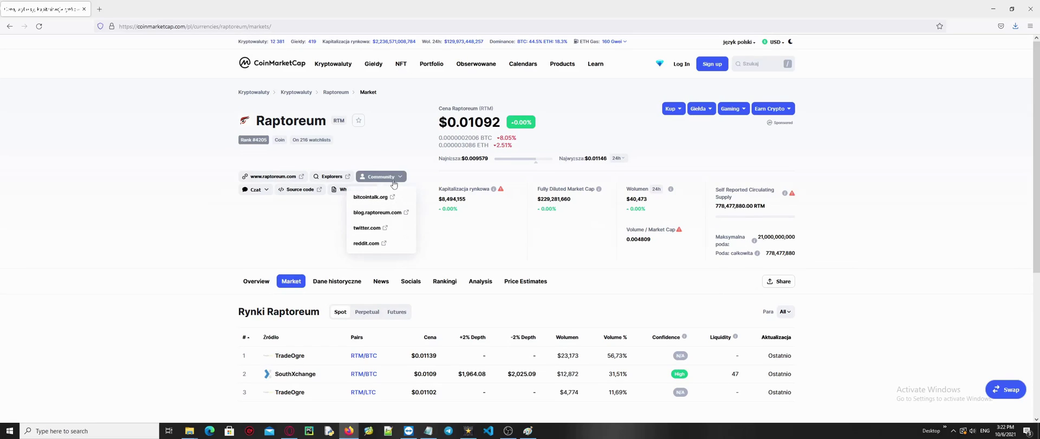
pyautogui.rightClick(373, 228)
pyautogui.click(390, 234)
pyautogui.click(130, 8)
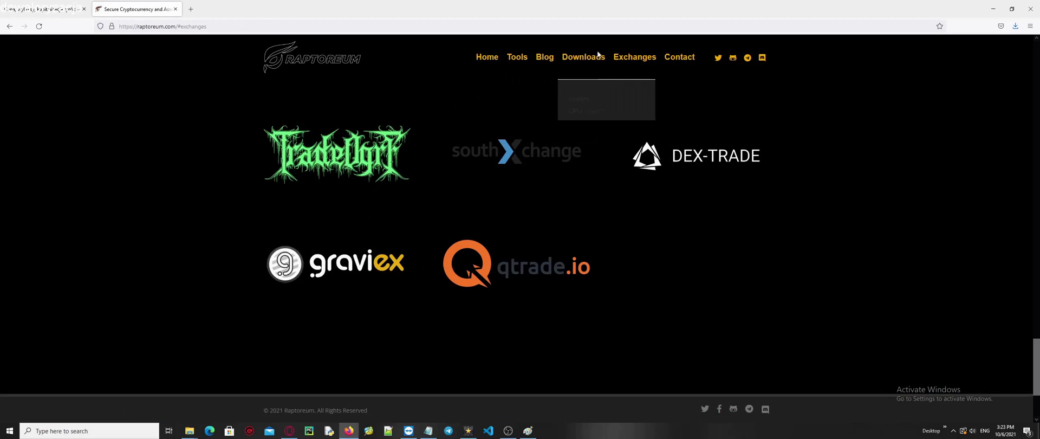
# Navigate from the Raptoreum site's exchanges list to its Home page via the menu.
pyautogui.click(595, 63)
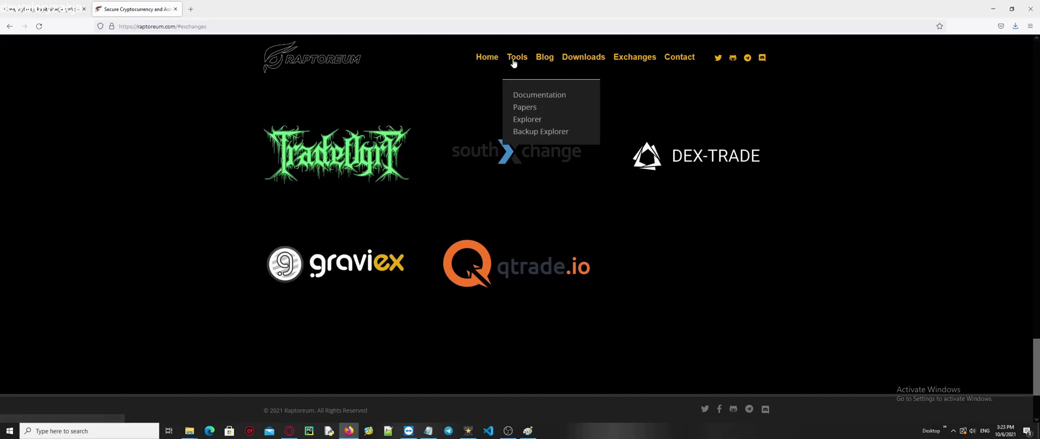
pyautogui.click(595, 64)
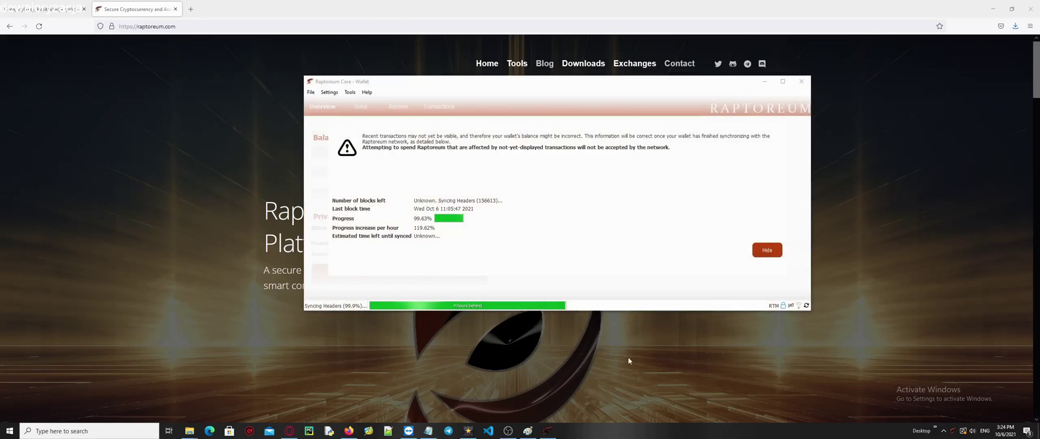
# Hide the sync warning to reveal the 28.07 RTM wallet overview, then reposition the window right and down.
pyautogui.click(767, 249)
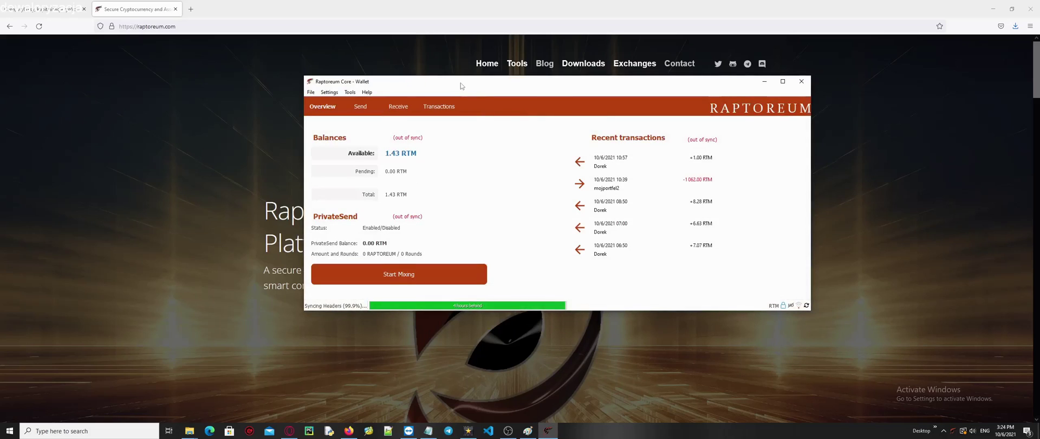
pyautogui.moveTo(469, 81); pyautogui.dragTo(516, 102)
pyautogui.moveTo(582, 102); pyautogui.dragTo(581, 178)
pyautogui.moveTo(583, 108)
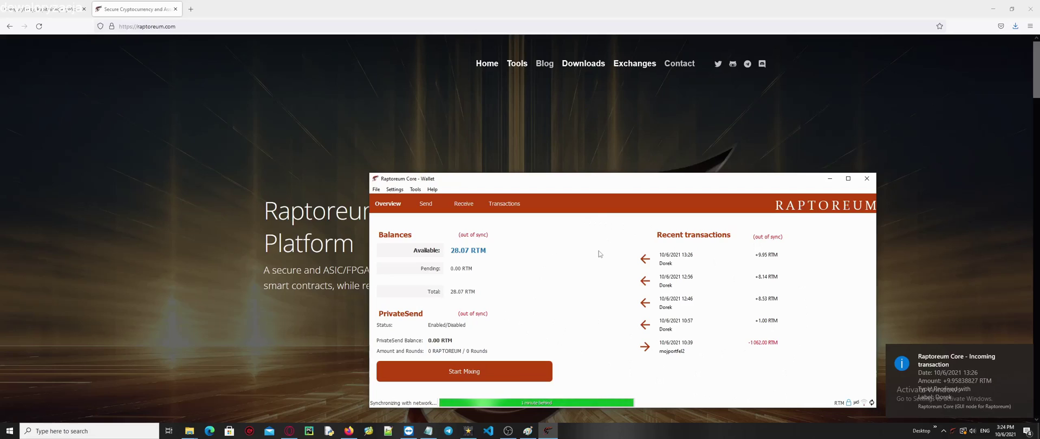
pyautogui.moveTo(583, 64)
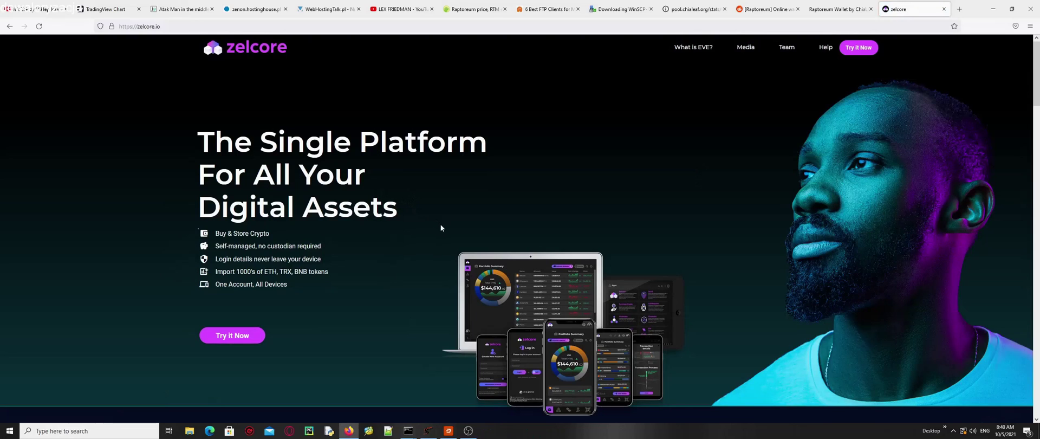
# Scroll down through Zelcore's features, blog and download sections, then back to the top.
pyautogui.scroll(-10, 446, 227)
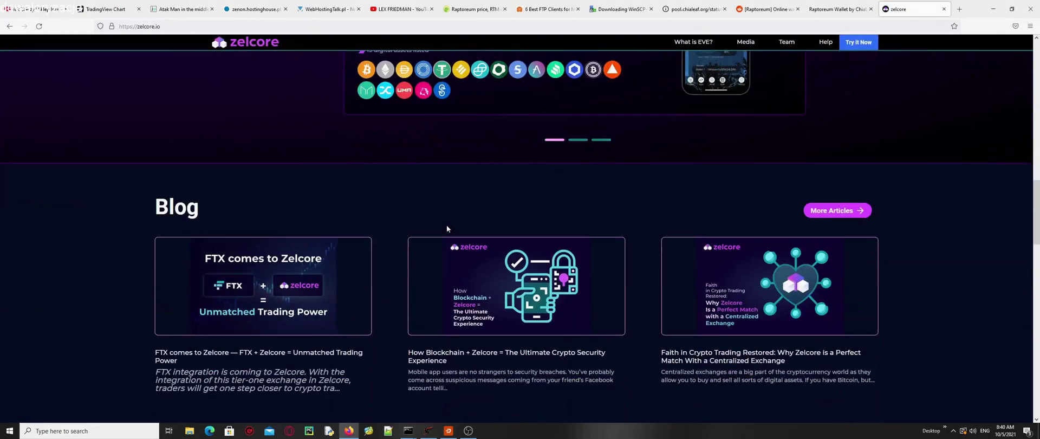
pyautogui.scroll(-10, 446, 228)
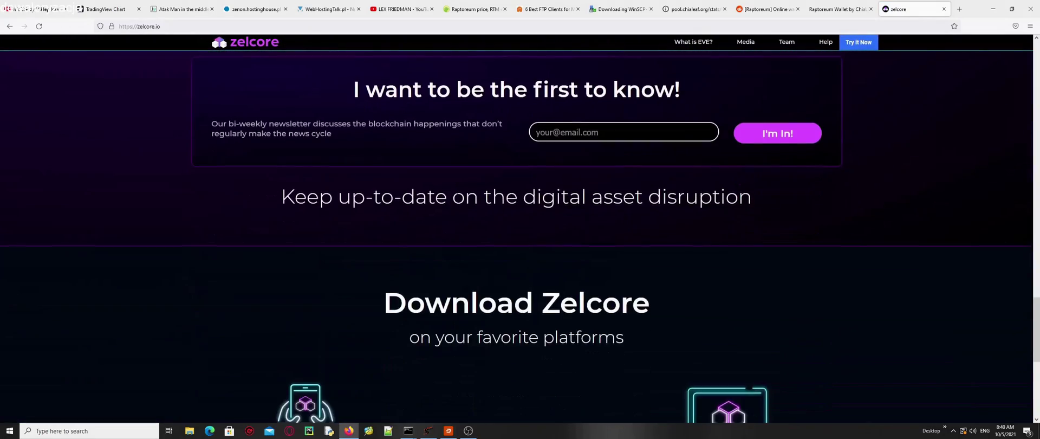
pyautogui.scroll(-3, 464, 192)
pyautogui.scroll(12, 530, 217)
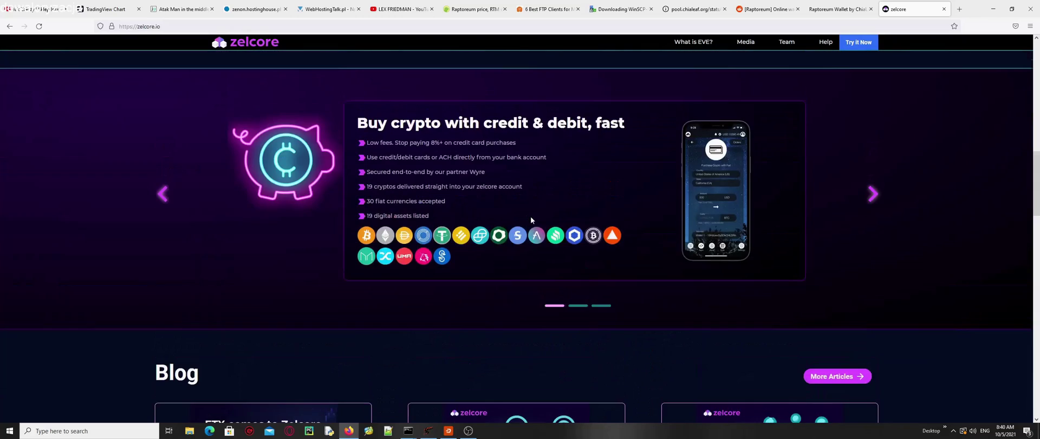
pyautogui.scroll(8, 534, 218)
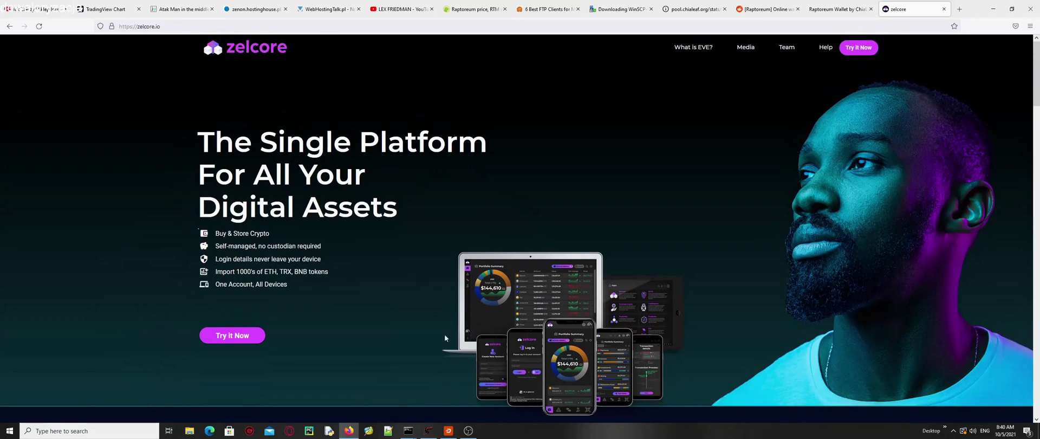
pyautogui.click(428, 430)
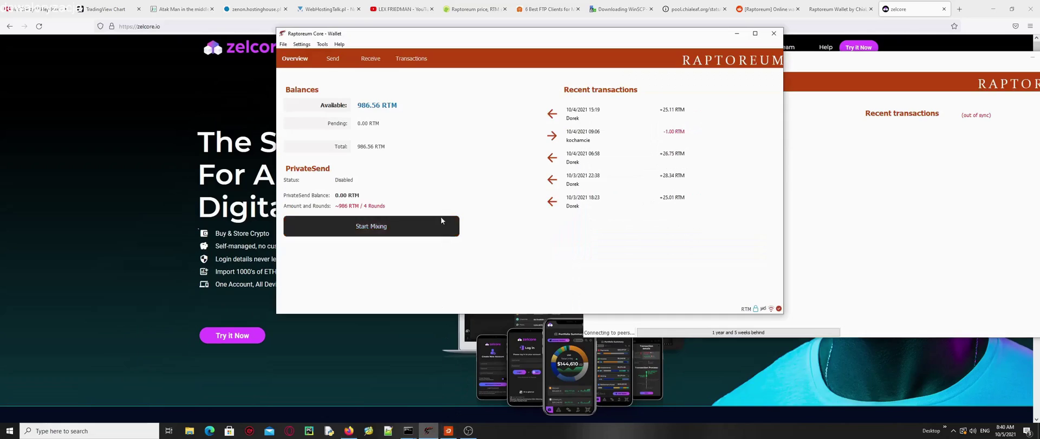
pyautogui.click(224, 103)
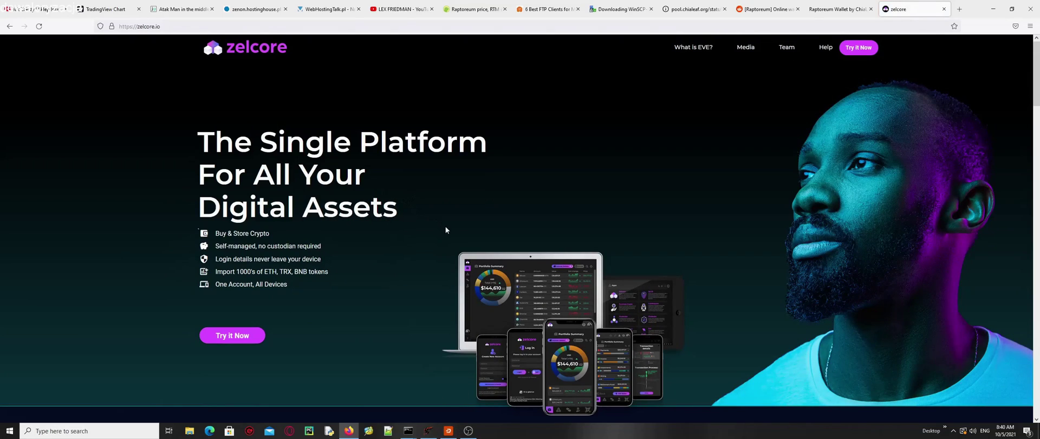
pyautogui.scroll(-15, 445, 230)
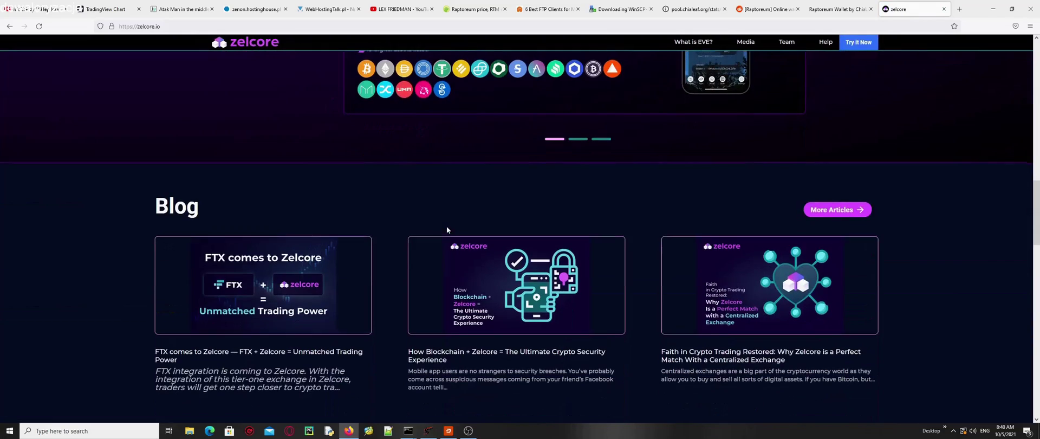
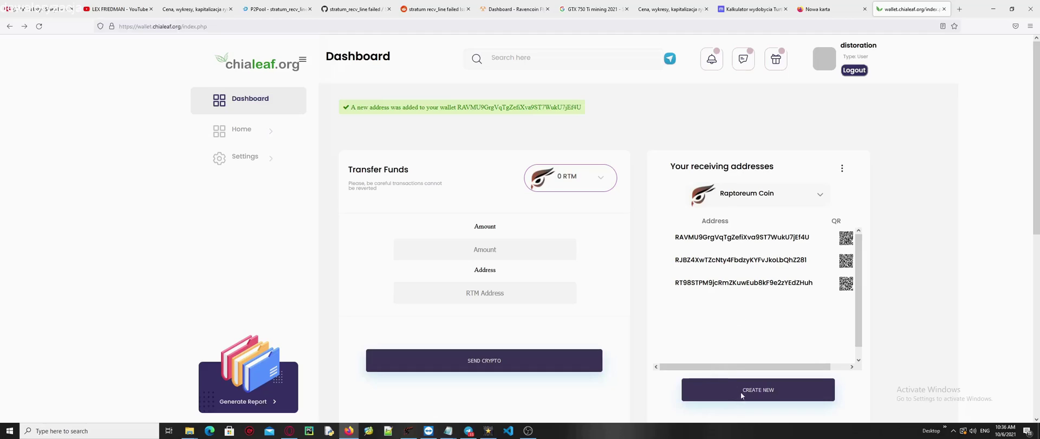
# Create a fourth Raptoreum receiving address and copy it.
pyautogui.click(758, 391)
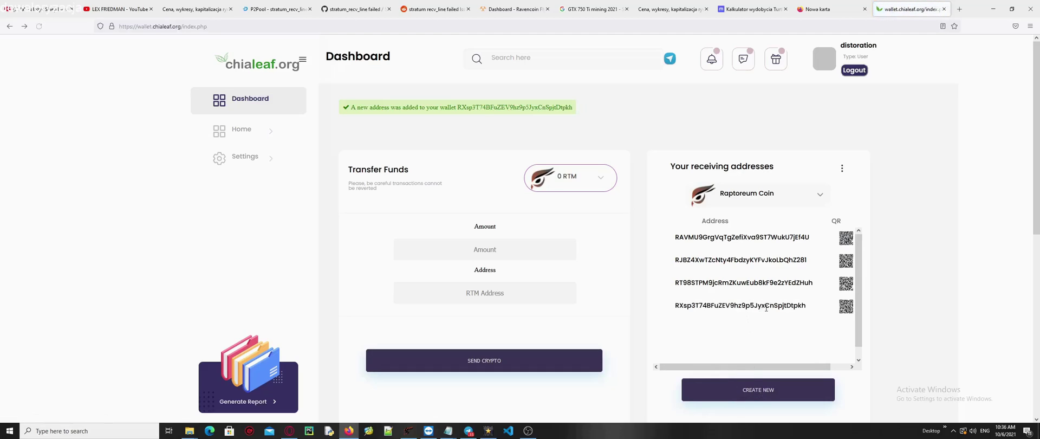
pyautogui.doubleClick(737, 305)
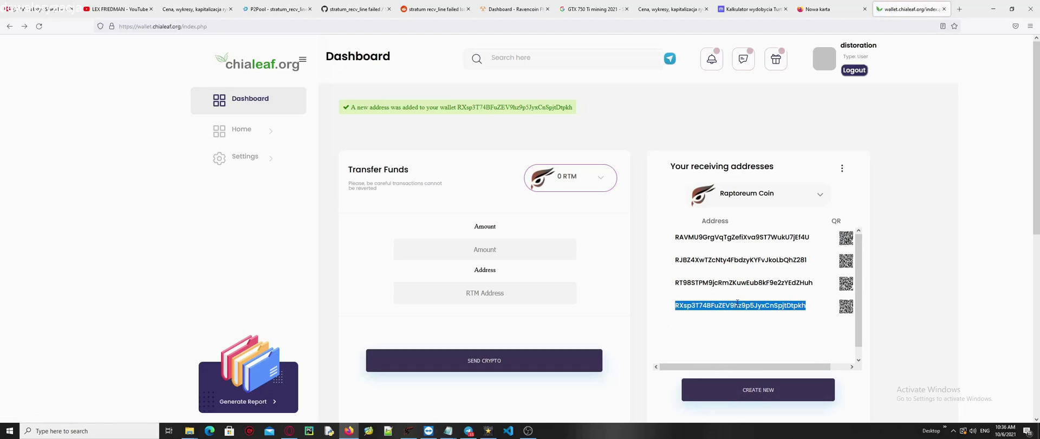
pyautogui.hotkey('alt', 'Tab')
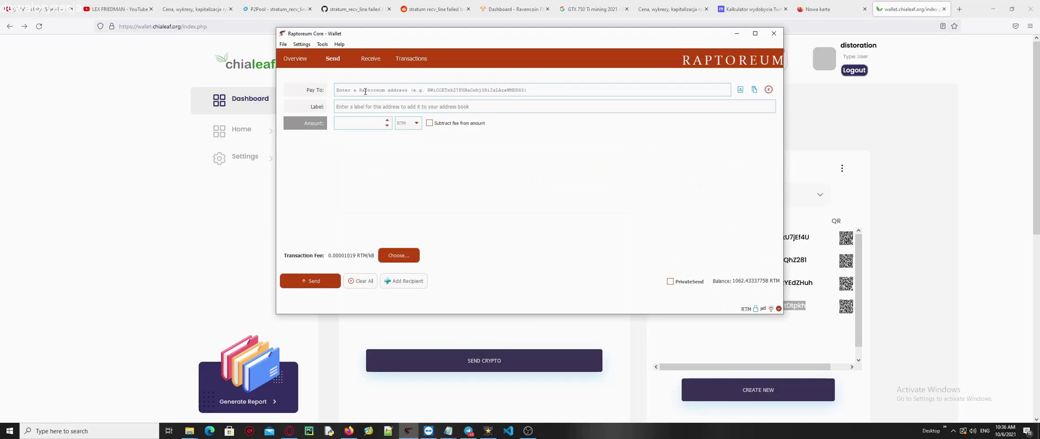
pyautogui.hotkey('alt', 'Tab')
pyautogui.hotkey('alt', 'Tab')
pyautogui.press('Tab')
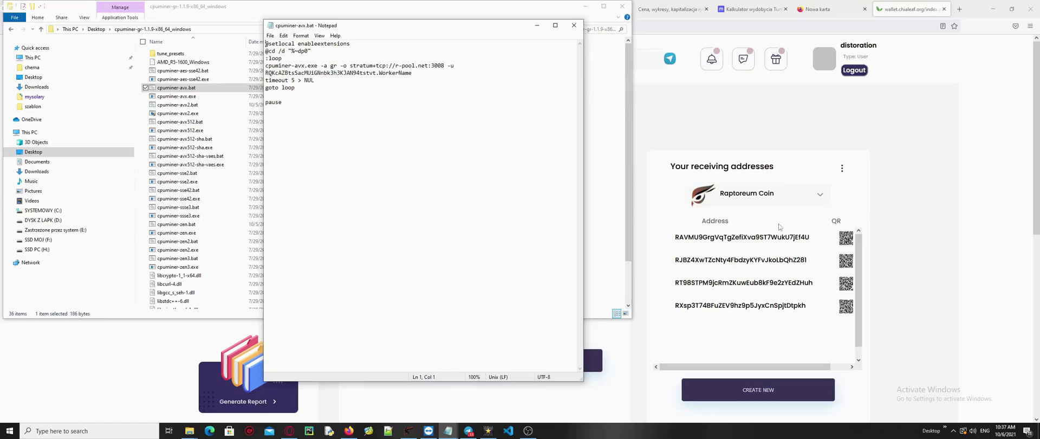
pyautogui.hotkey('alt', 'Tab')
pyautogui.rightClick(776, 307)
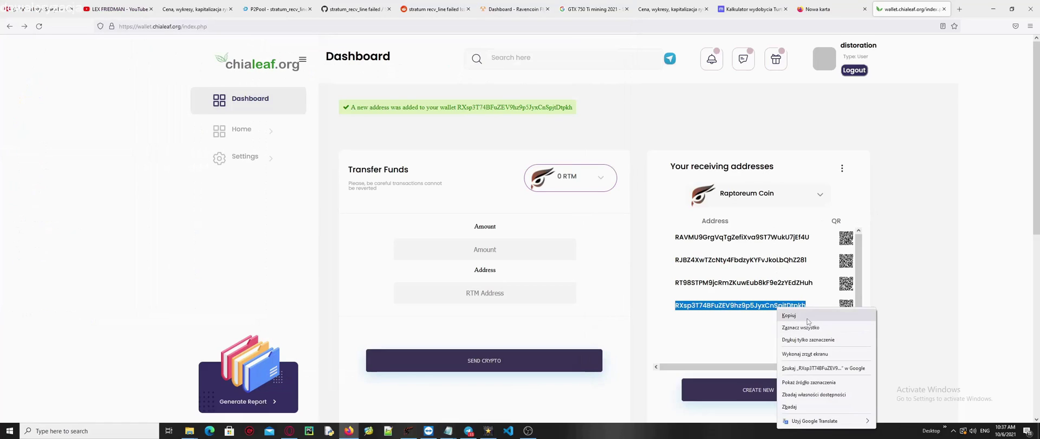
pyautogui.click(789, 316)
# Check the cpuminer-zen3.bat file in Notepad.
pyautogui.click(448, 430)
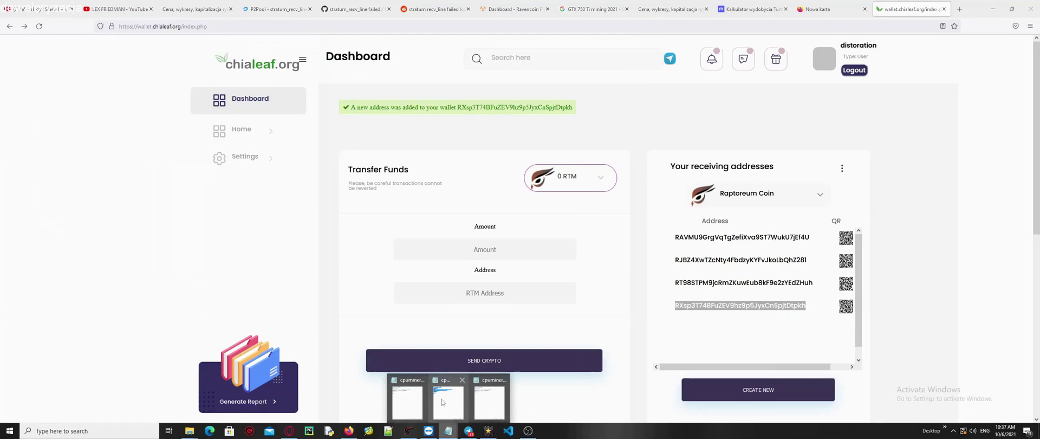
pyautogui.click(462, 404)
pyautogui.click(852, 137)
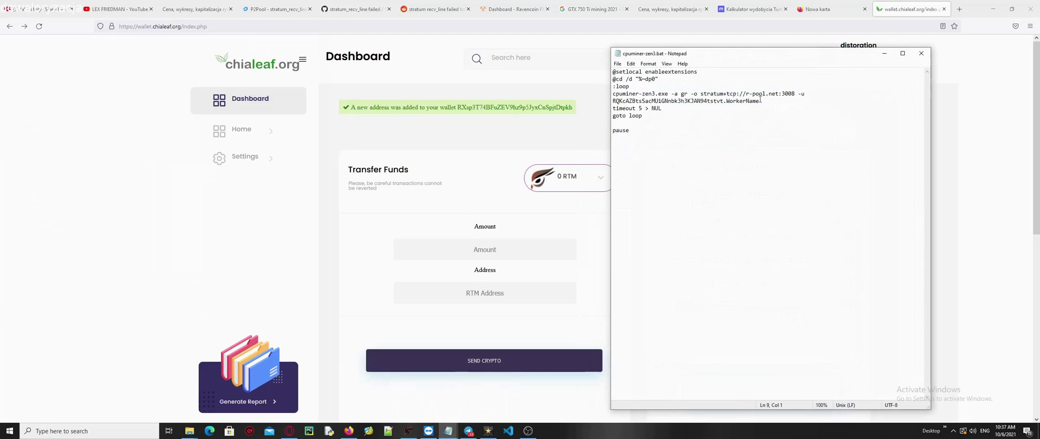
# Copy the first ChiaLeaf receiving address for use in Raptoreum Core.
pyautogui.hotkey('alt', 'Tab')
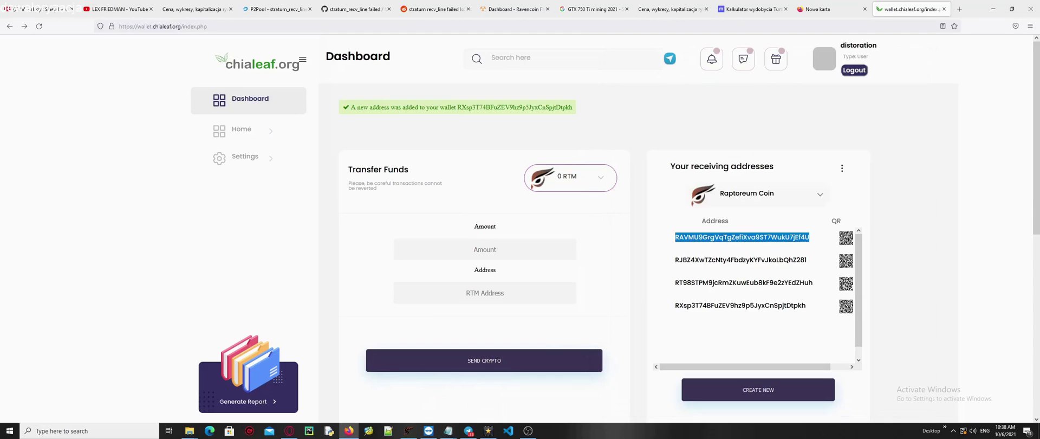
pyautogui.rightClick(739, 244)
pyautogui.click(739, 244)
pyautogui.click(408, 430)
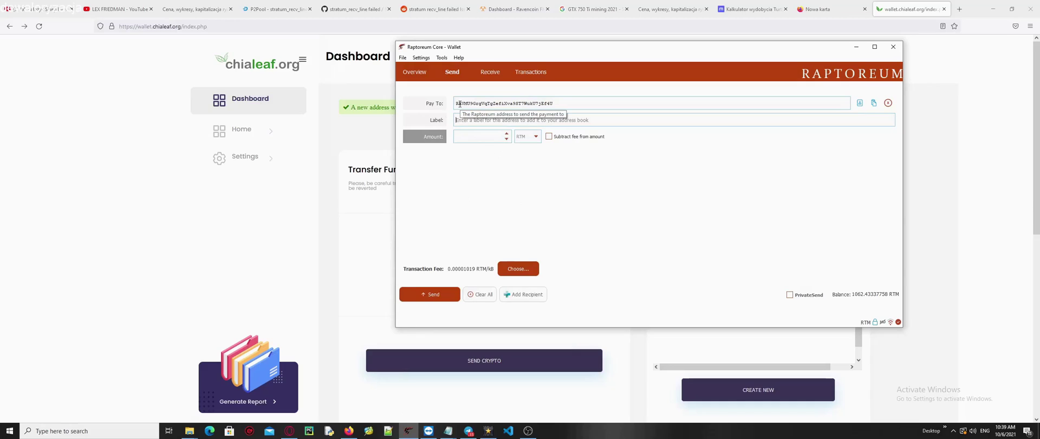
# Send 1062 RTM labelled mojportfel2 to the ChiaLeaf address and check the 0.43 RTM balance.
pyautogui.write('mojportfe')
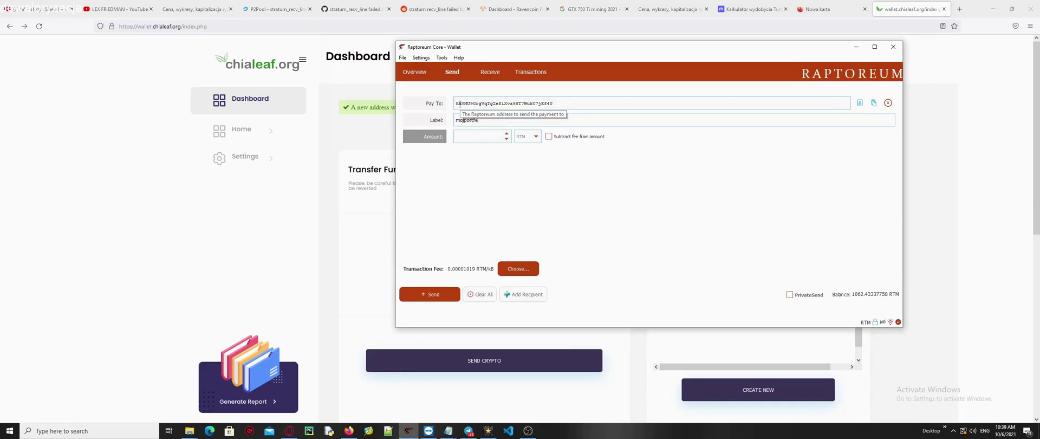
pyautogui.write('l2')
pyautogui.moveTo(475, 50); pyautogui.dragTo(738, 57)
pyautogui.write('1062')
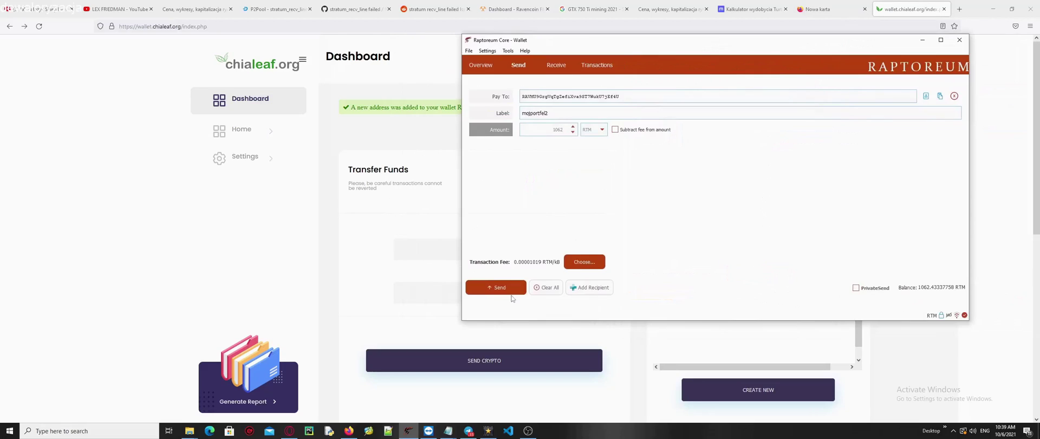
pyautogui.click(511, 293)
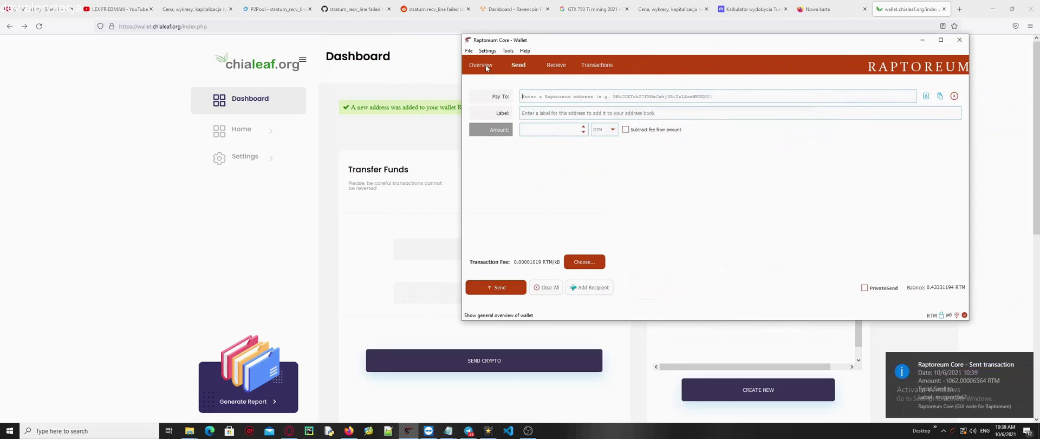
pyautogui.click(481, 65)
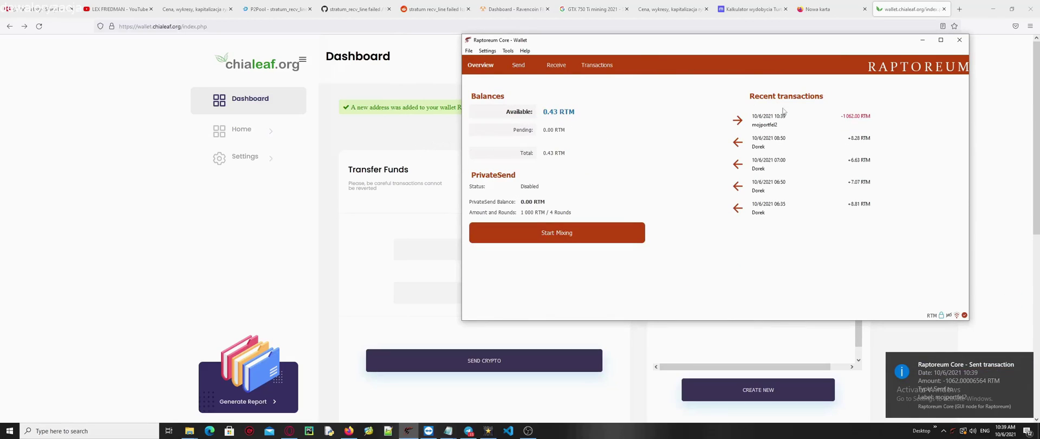
# Reload the ChiaLeaf dashboard and find the 1062 RTM receive entry in Last 10 transactions.
pyautogui.click(419, 140)
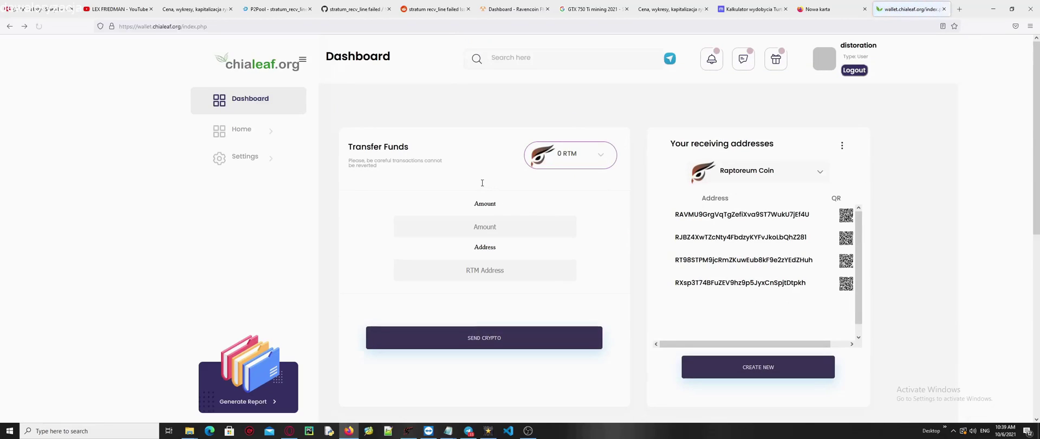
pyautogui.scroll(-2, 426, 144)
pyautogui.scroll(-3, 425, 144)
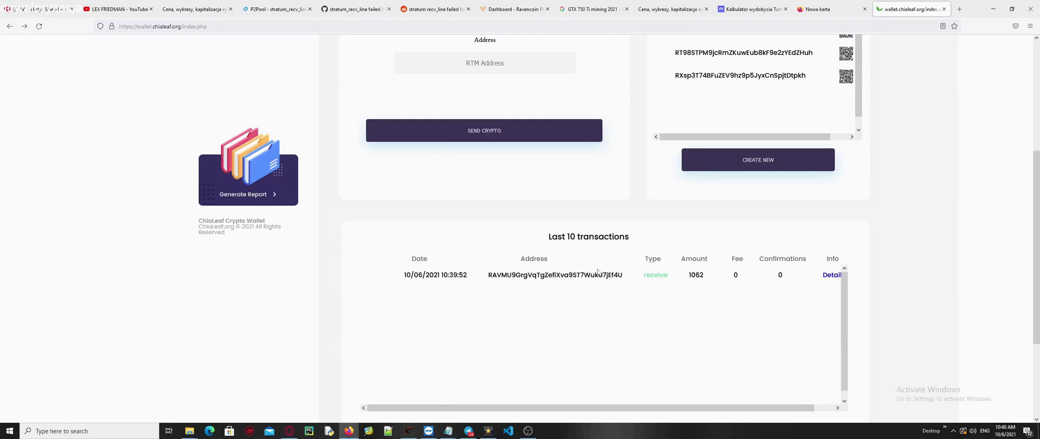
pyautogui.scroll(4, 608, 271)
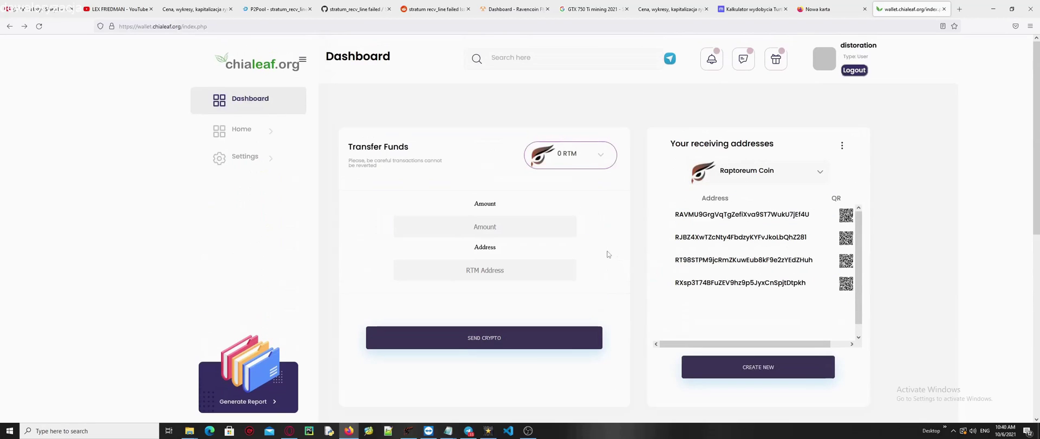
pyautogui.scroll(-3, 588, 244)
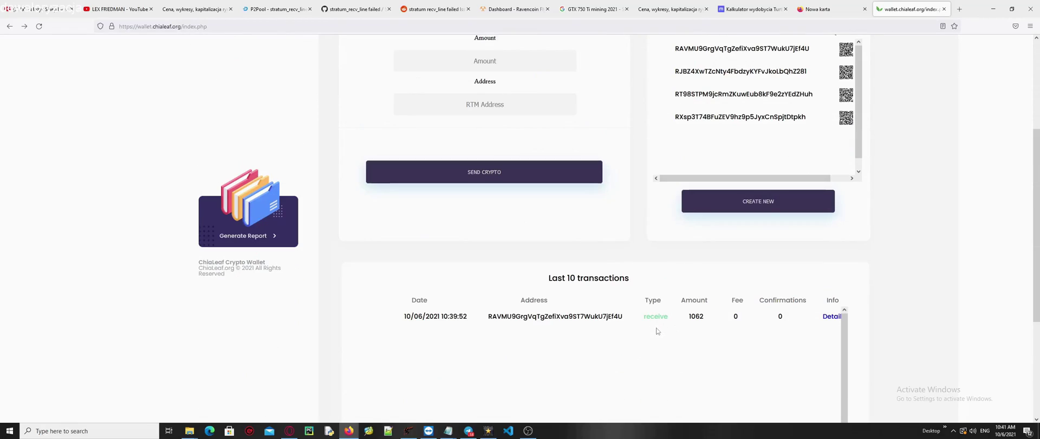
pyautogui.scroll(-1, 658, 325)
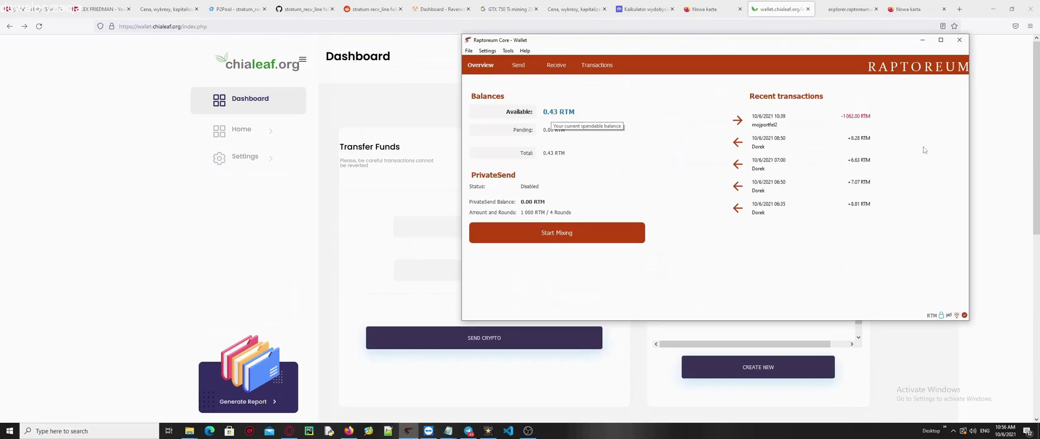
# Return to the dashboard top and try submitting the empty Transfer Funds form.
pyautogui.click(922, 39)
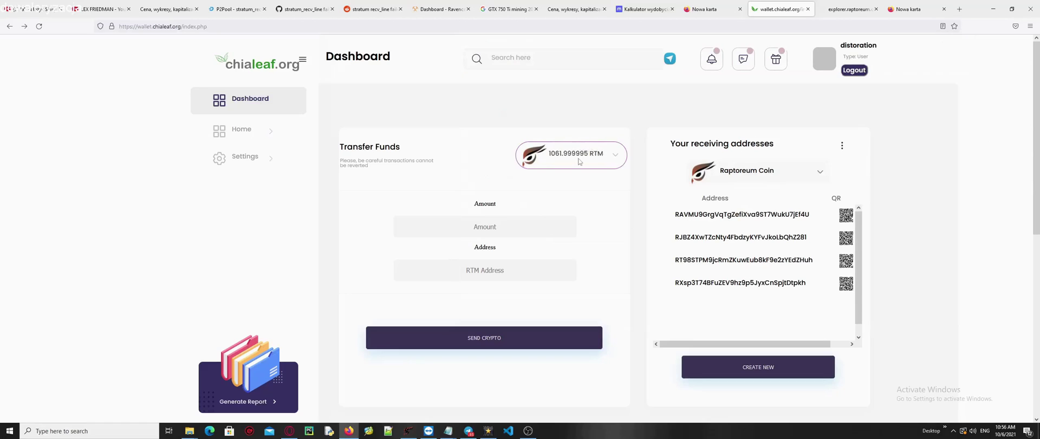
pyautogui.click(548, 343)
pyautogui.hotkey('alt', 'Tab')
# Open Raptoreum Core's receiving addresses list to get the withdrawal destination.
pyautogui.click(469, 50)
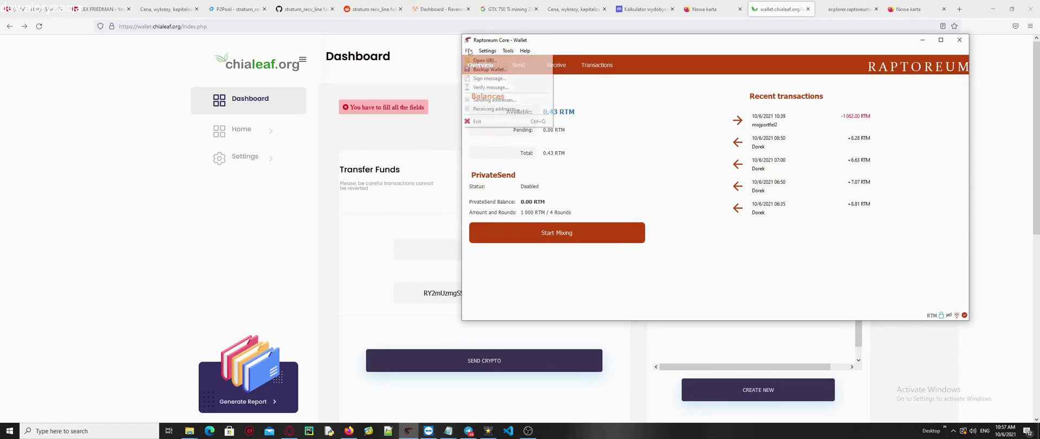
pyautogui.click(496, 108)
pyautogui.moveTo(525, 42); pyautogui.dragTo(938, 127)
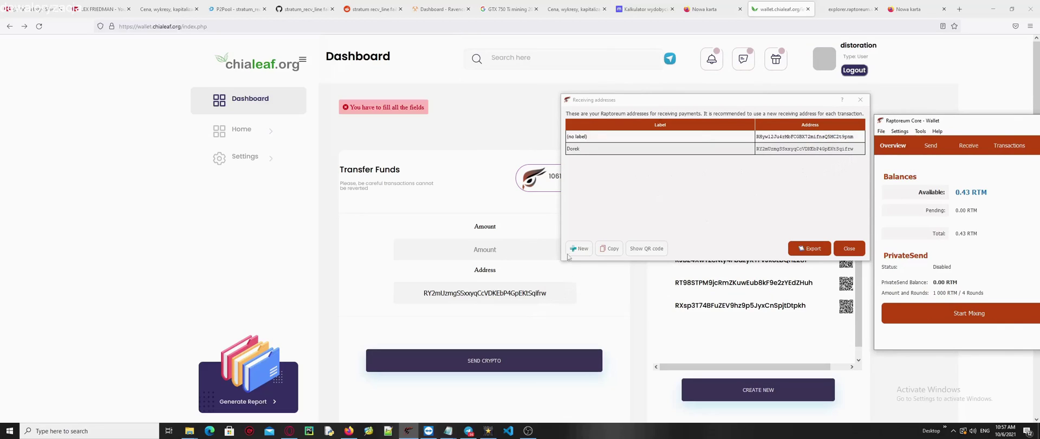
# Withdraw 1 RTM from ChiaLeaf to the Raptoreum Core address and check the incoming coins.
pyautogui.click(567, 286)
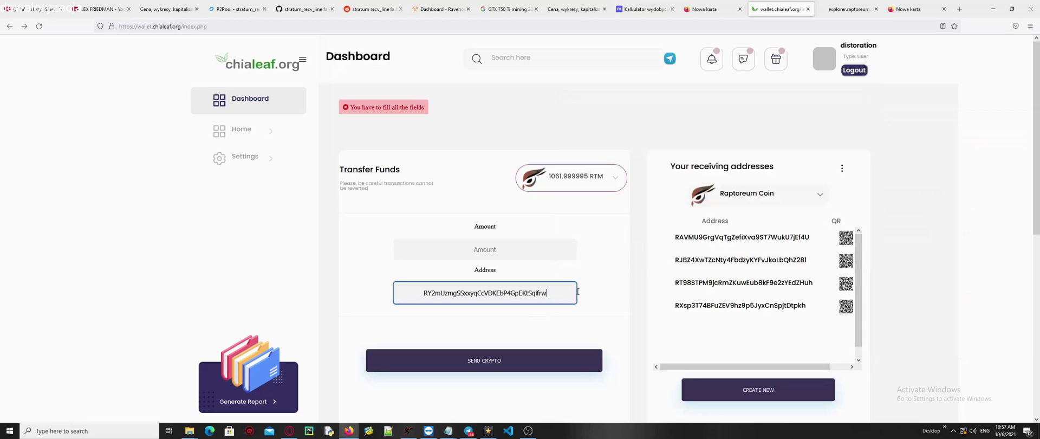
pyautogui.click(560, 251)
pyautogui.write('1')
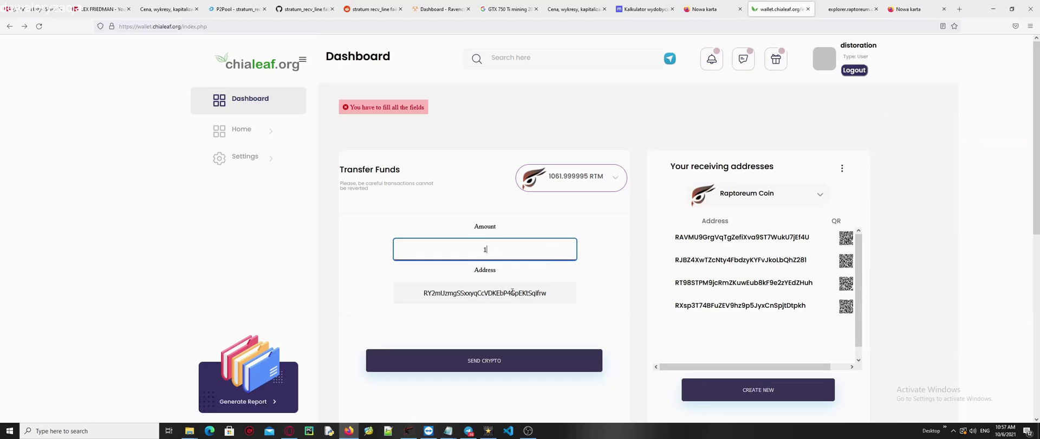
pyautogui.press('Return')
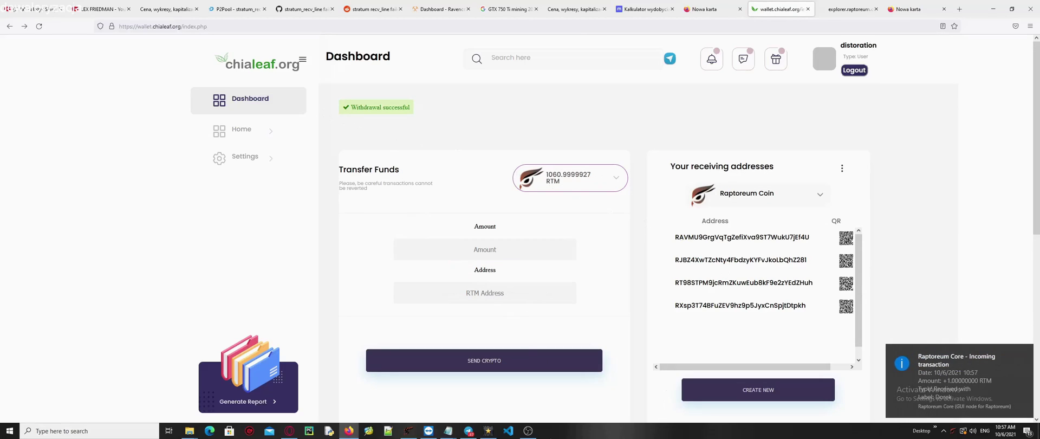
pyautogui.hotkey('alt', 'Tab')
# On the Settings page, enter the Google Authenticator code to enable 2FA.
pyautogui.scroll(-5, 558, 238)
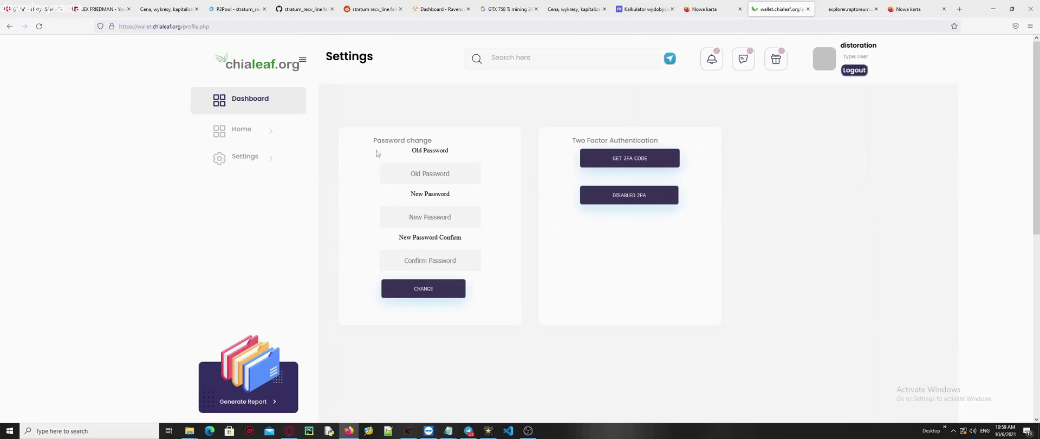
pyautogui.moveTo(372, 129); pyautogui.dragTo(489, 295)
pyautogui.click(563, 296)
pyautogui.rightClick(427, 207)
pyautogui.press('Escape')
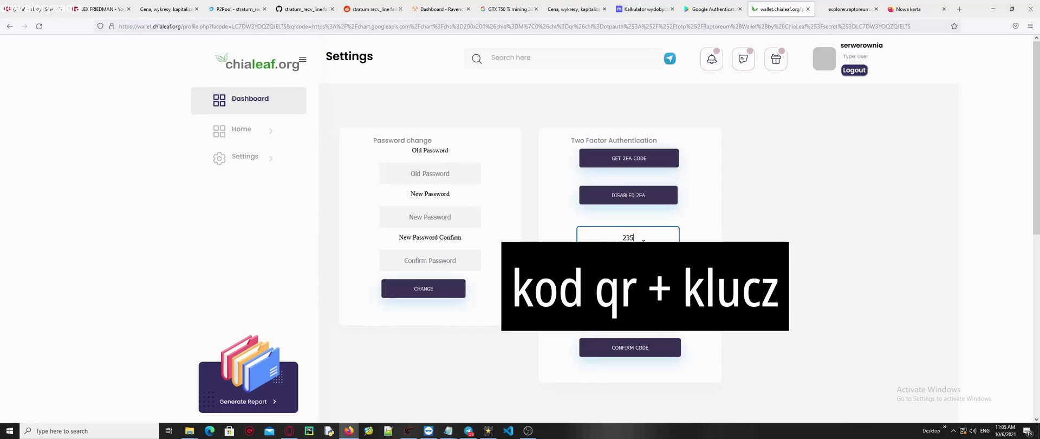
pyautogui.press('Return')
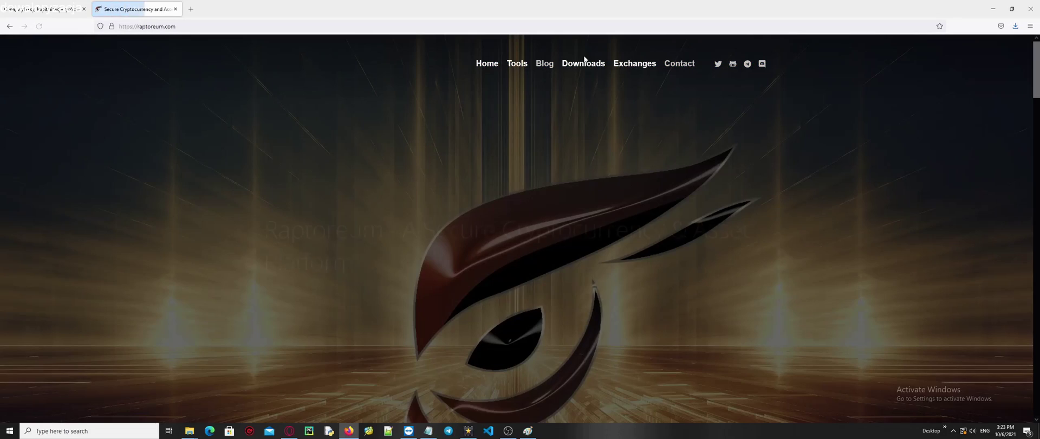
# Save cpuminer-gr-1.1.9-x86_64_windows.7z from the 1.1.9 release assets as a file.
pyautogui.moveTo(585, 68)
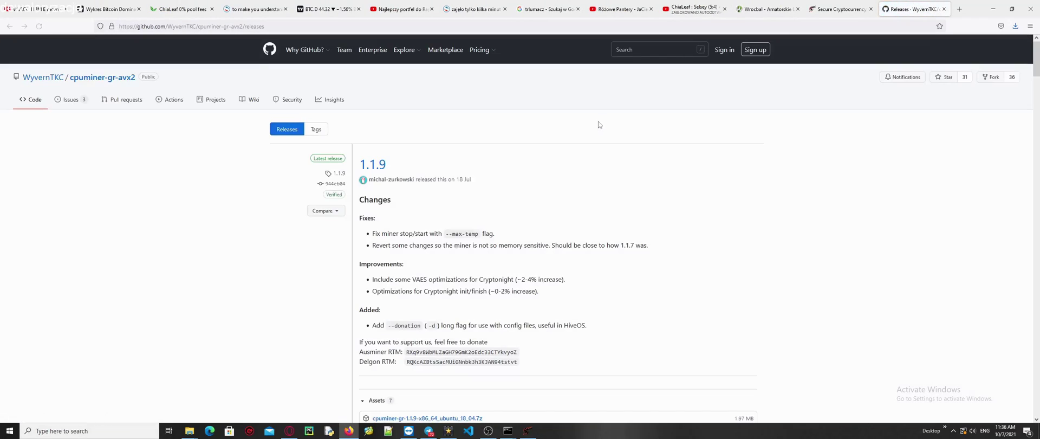
pyautogui.doubleClick(378, 169)
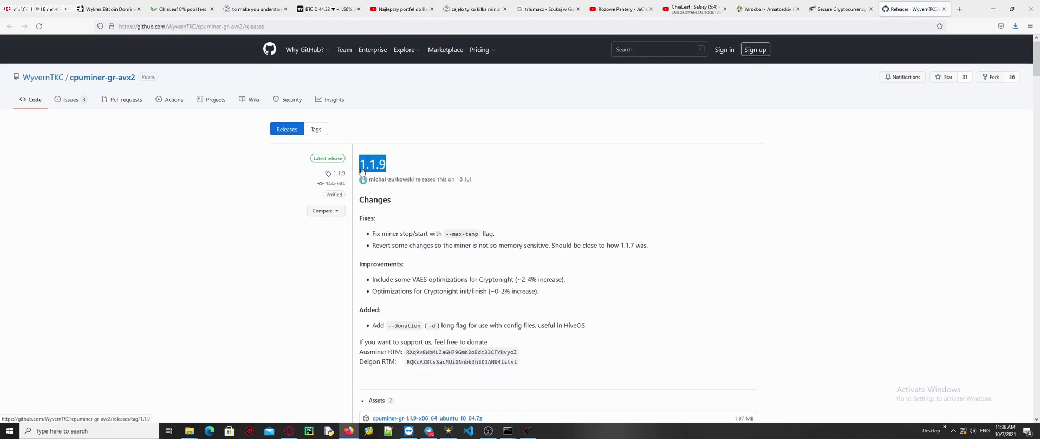
pyautogui.scroll(-5, 469, 260)
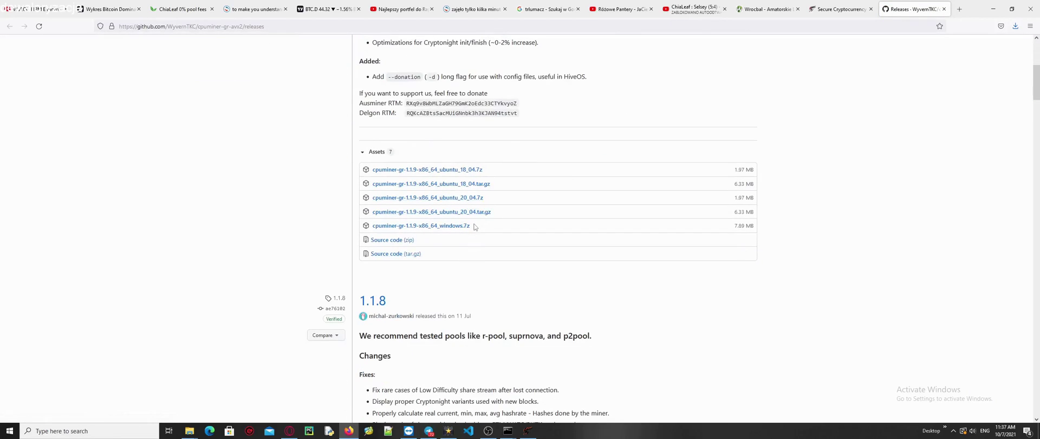
pyautogui.moveTo(477, 228); pyautogui.dragTo(374, 231)
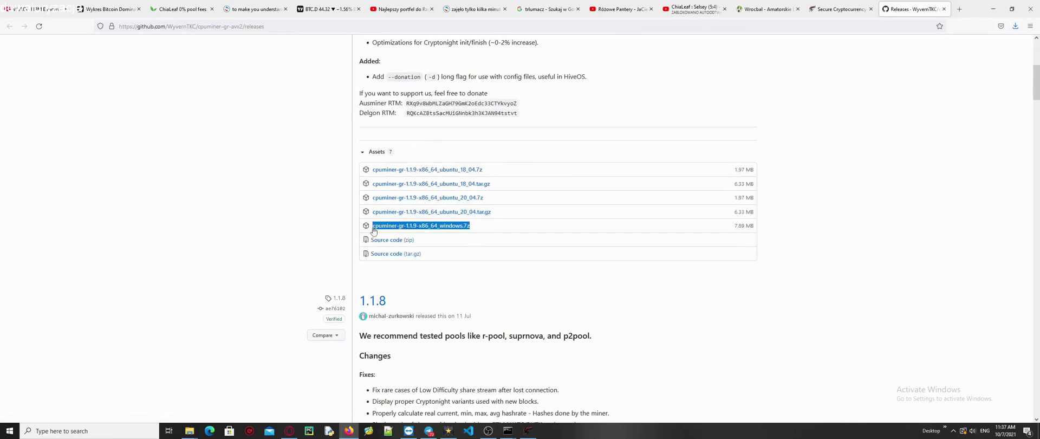
pyautogui.click(460, 233)
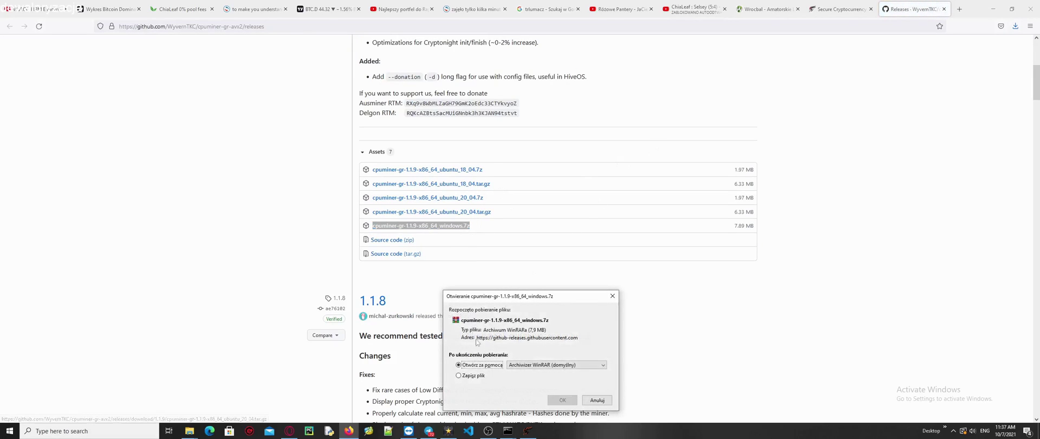
pyautogui.click(472, 376)
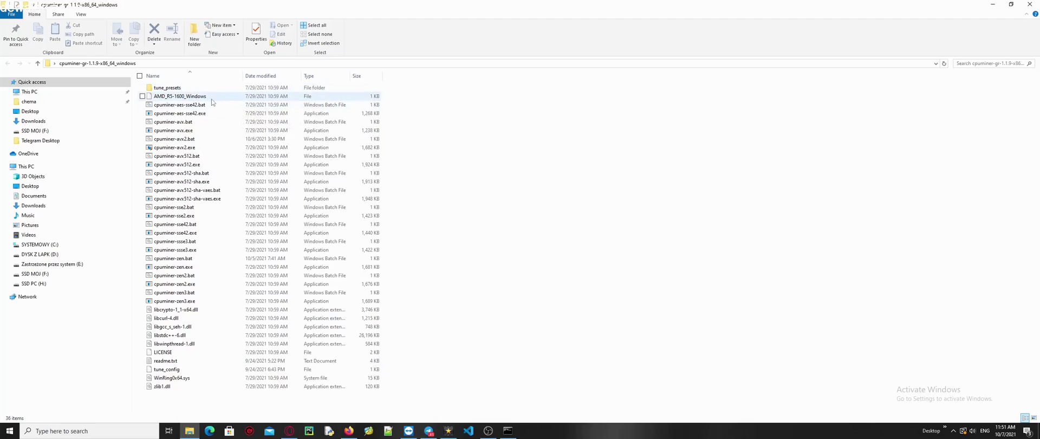
# Open cpuminer-avx2.bat for editing in Notepad.
pyautogui.click(179, 98)
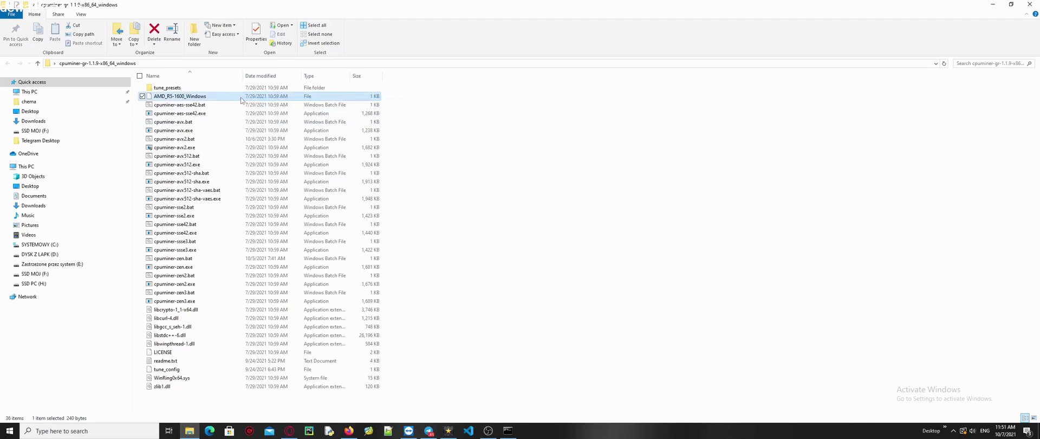
pyautogui.click(481, 146)
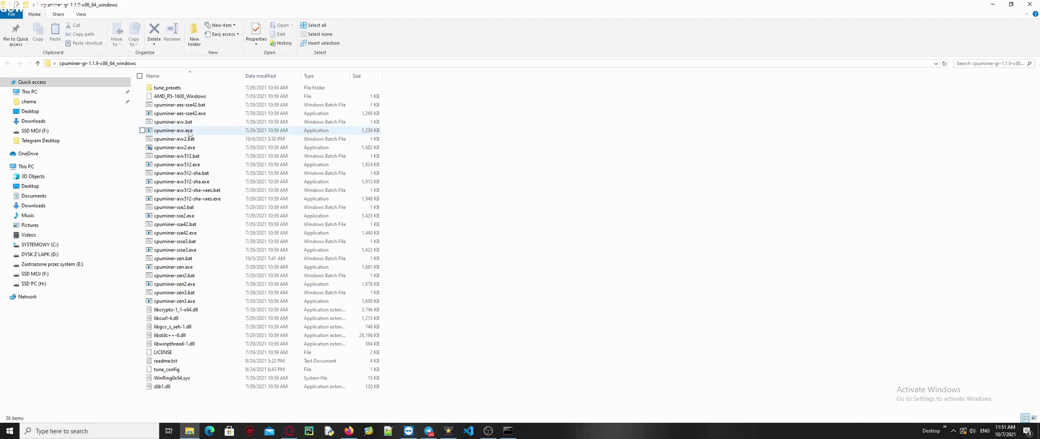
pyautogui.click(191, 138)
pyautogui.rightClick(198, 140)
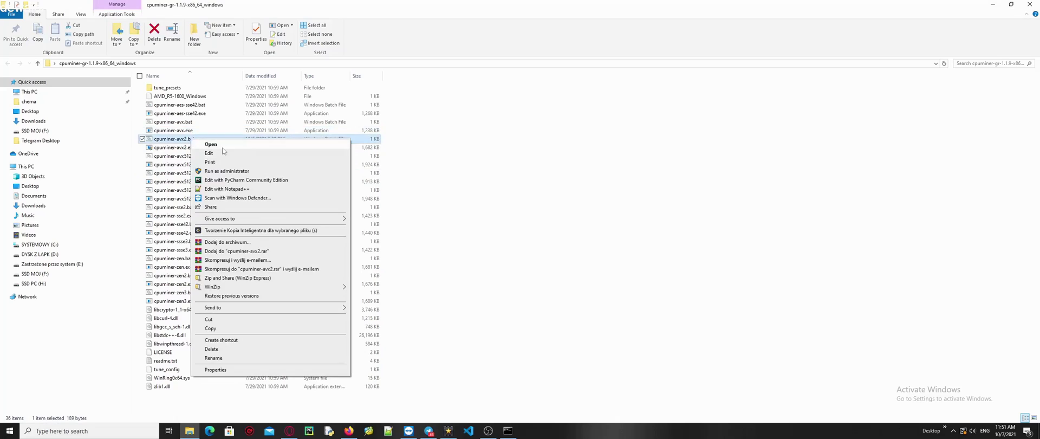
pyautogui.click(223, 154)
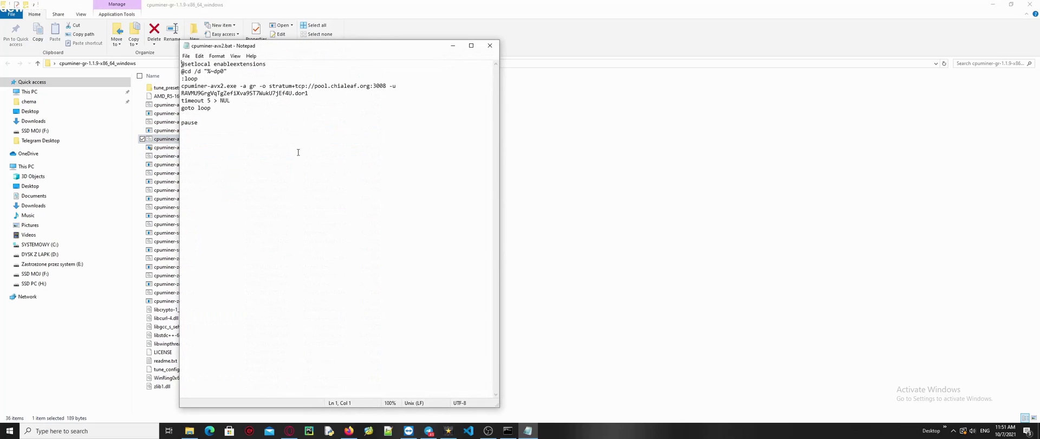
# Verify the script uses stratum+tcp://pool.chialeaf.org:3008, then close Notepad and launch the miner.
pyautogui.hotkey('ctrl', 'a')
pyautogui.press('Right')
pyautogui.moveTo(388, 85); pyautogui.dragTo(271, 87)
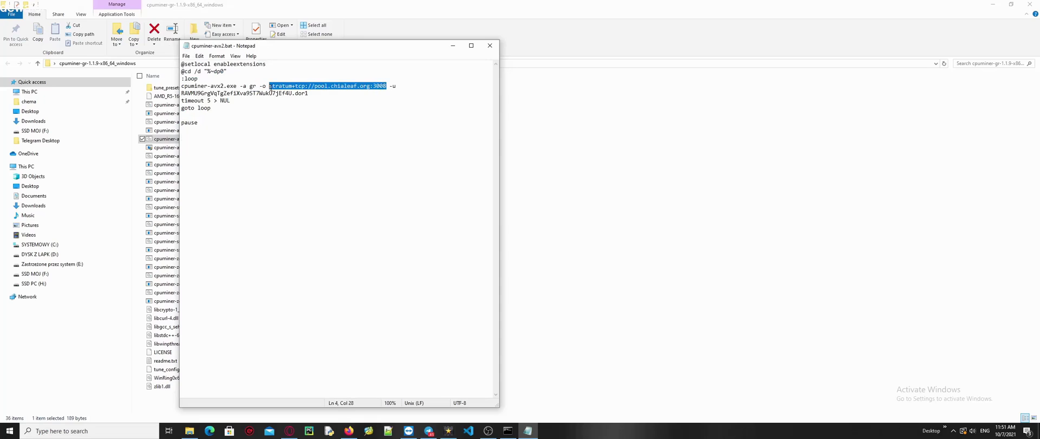
pyautogui.click(341, 146)
pyautogui.hotkey('alt', 'F4')
pyautogui.press('Return')
# Unsnap the cpuminer console into a smaller floating window and bring up the Win+X menu.
pyautogui.press('super+Left')
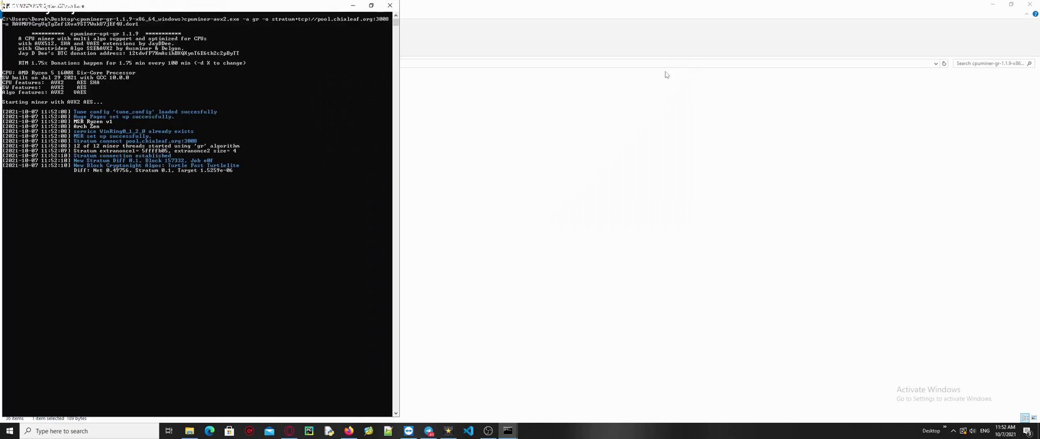
pyautogui.moveTo(253, 12); pyautogui.dragTo(607, 76)
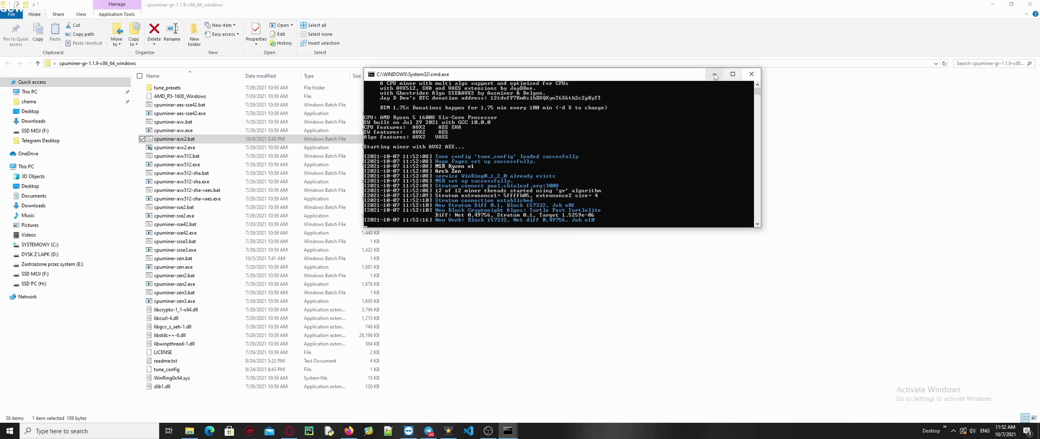
pyautogui.press('super')
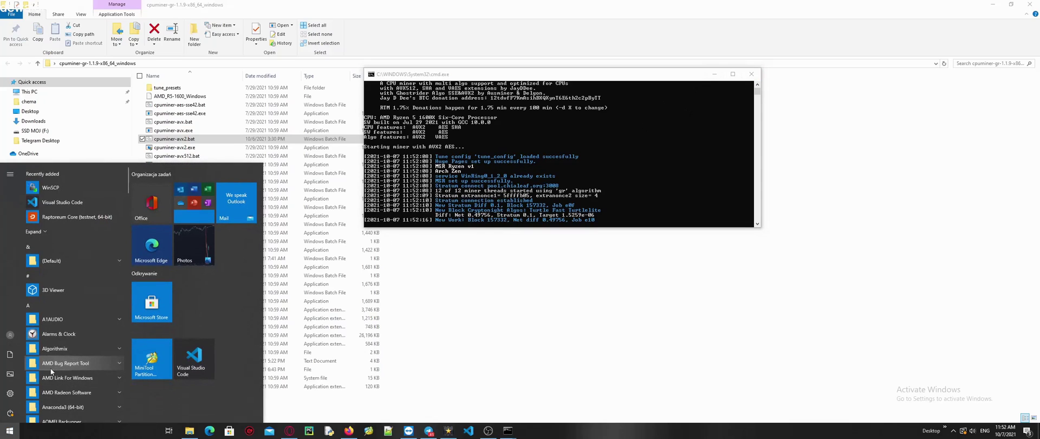
pyautogui.press('super')
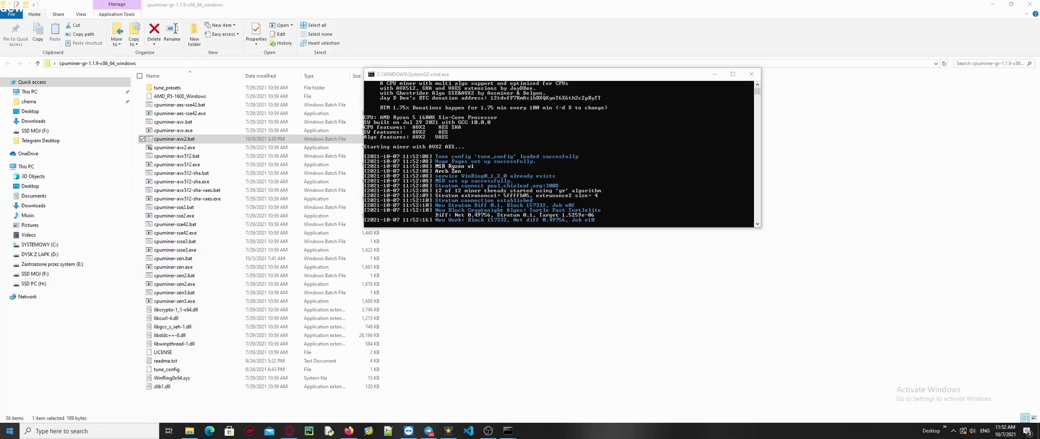
pyautogui.press('super')
pyautogui.rightClick(2, 436)
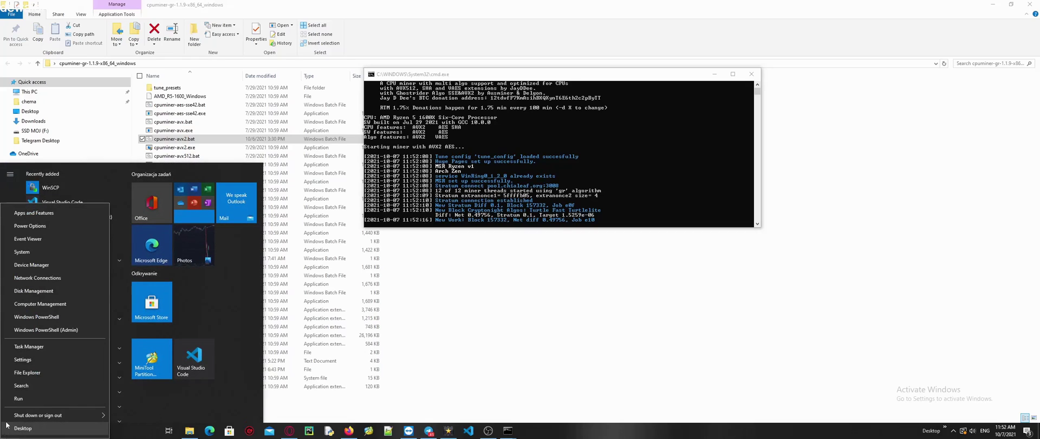
# Open Run, pick gpedit.msc from recent commands, then close it and reposition the miner console.
pyautogui.click(67, 398)
pyautogui.moveTo(64, 342); pyautogui.dragTo(670, 109)
pyautogui.click(760, 145)
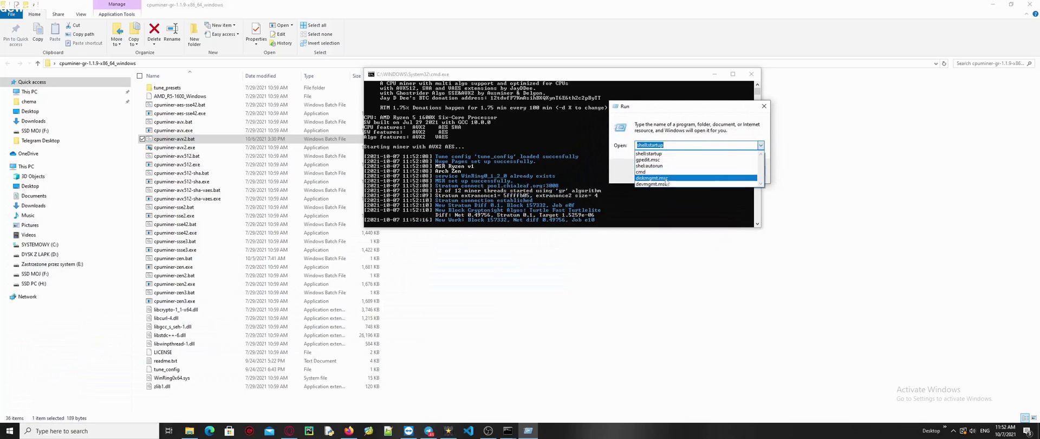
pyautogui.click(664, 159)
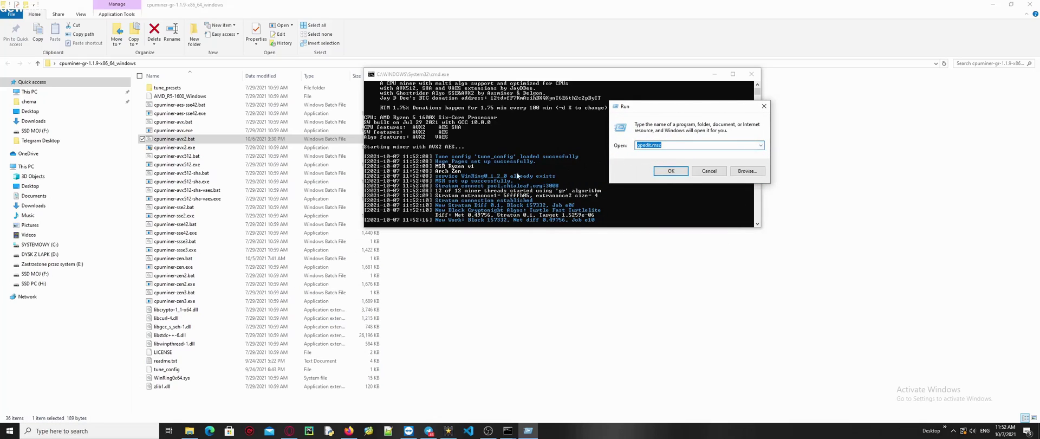
pyautogui.press('Return')
pyautogui.moveTo(515, 73); pyautogui.dragTo(562, 74)
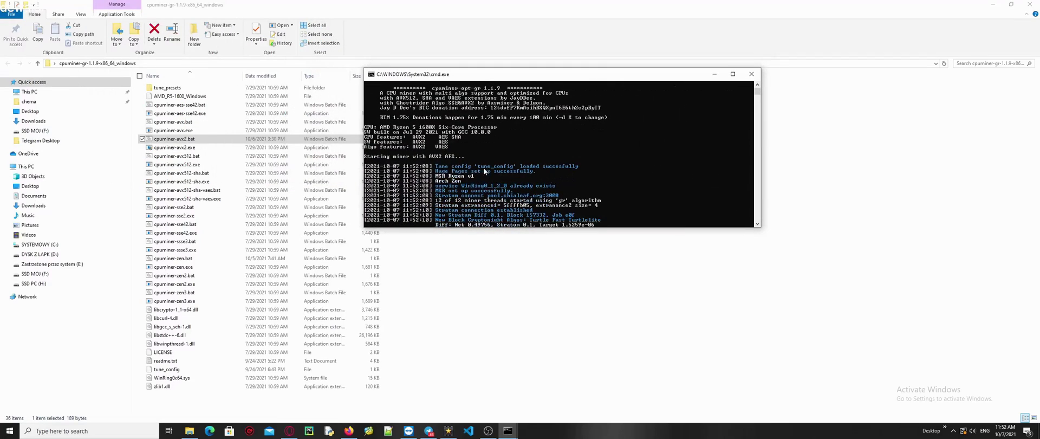